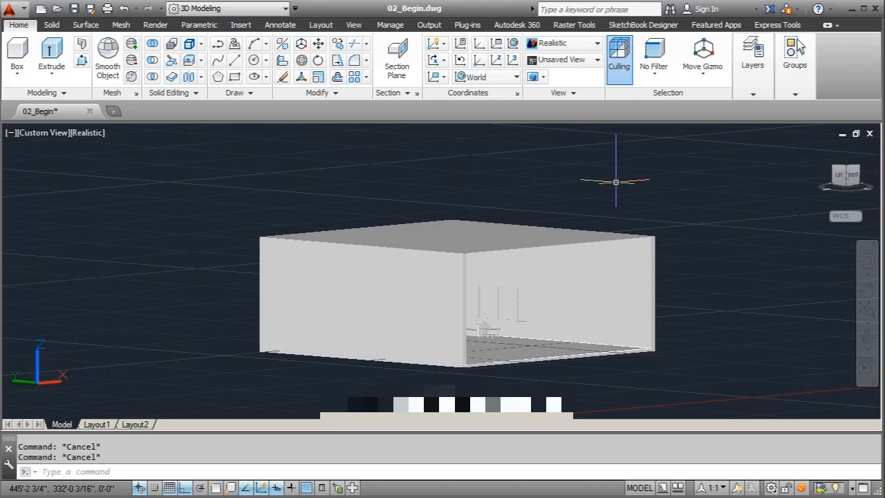
# Step: Examine the box-shaped room from outside, through its open front side and from above its roof
pyautogui.keyDown('shift'); pyautogui.rightClick(415, 168); pyautogui.keyUp('shift')
pyautogui.press('Escape')
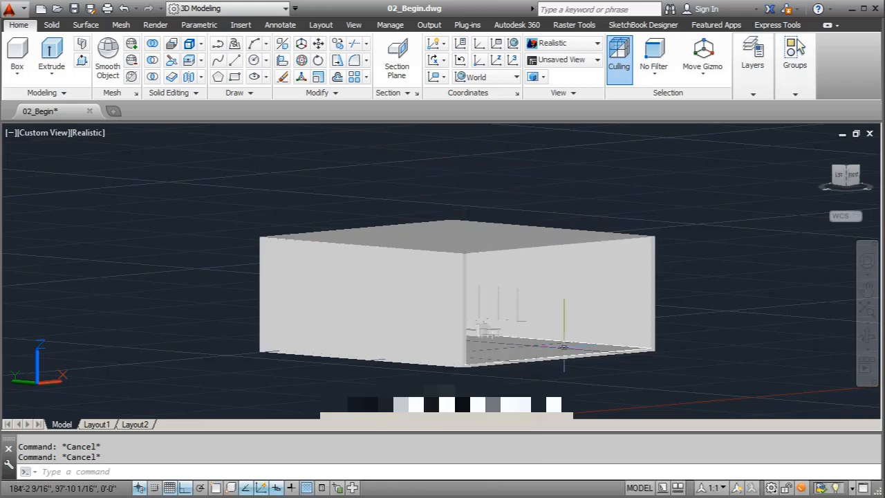
pyautogui.keyDown('shift'); pyautogui.moveTo(557, 336); pyautogui.dragTo(526, 331, button='middle'); pyautogui.keyUp('shift')
pyautogui.scroll(3, 526, 329)
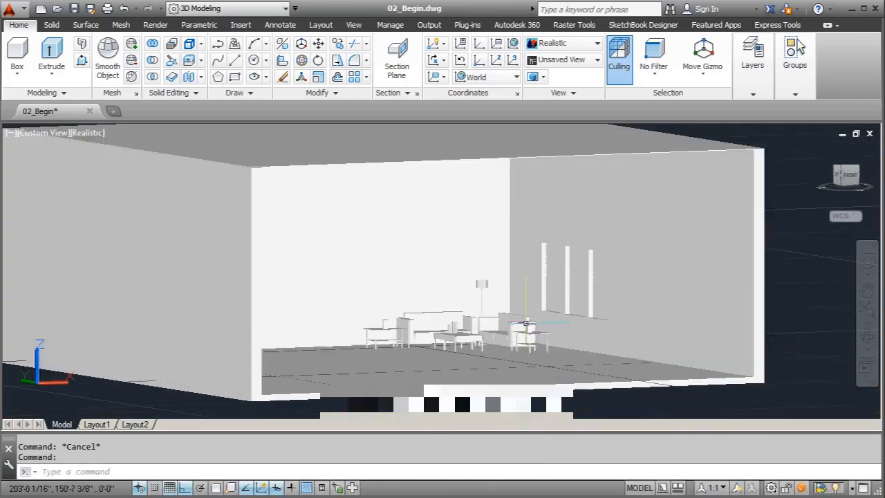
pyautogui.scroll(-4, 473, 241)
pyautogui.keyDown('shift'); pyautogui.moveTo(474, 239); pyautogui.dragTo(486, 254, button='middle'); pyautogui.keyUp('shift')
pyautogui.scroll(3, 486, 246)
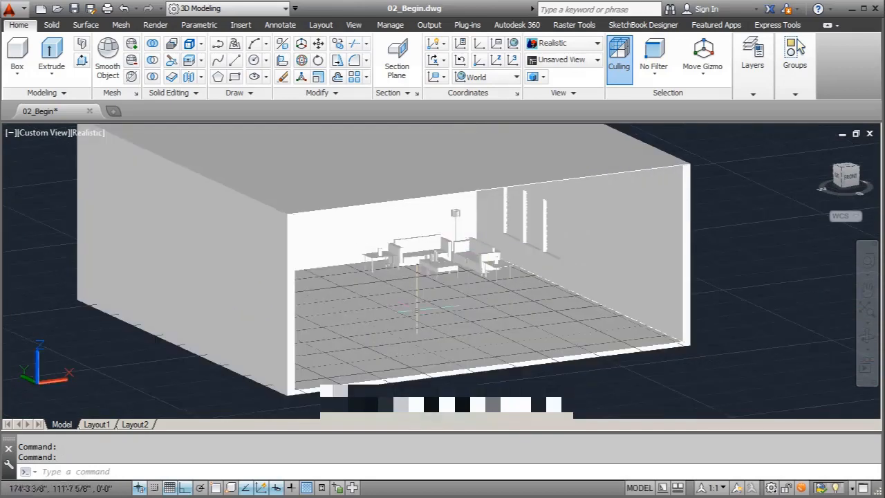
pyautogui.scroll(-4, 477, 207)
pyautogui.scroll(3, 491, 283)
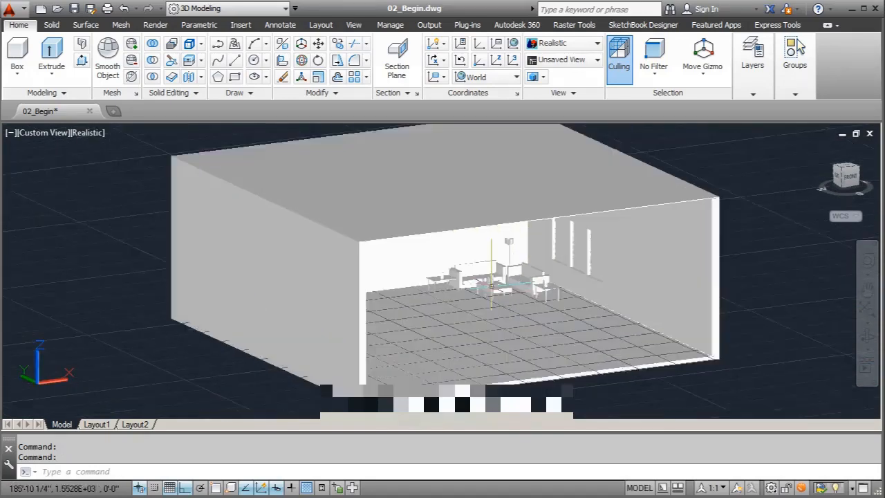
pyautogui.scroll(2, 491, 283)
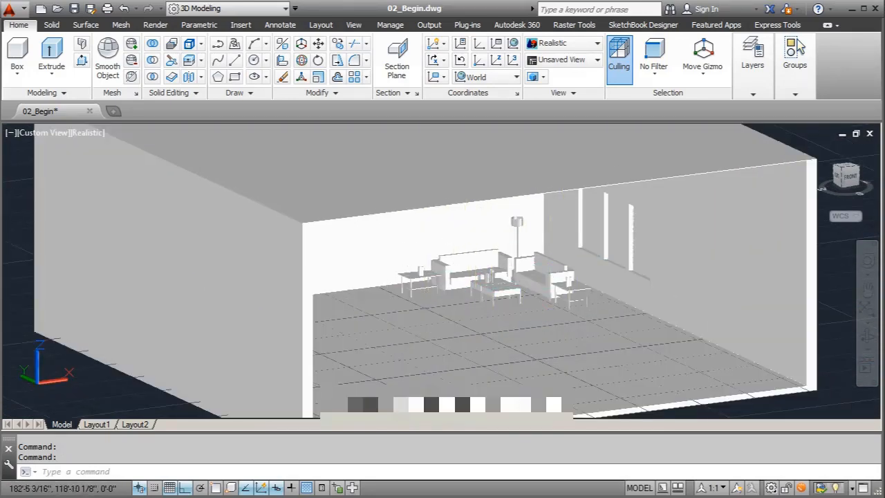
pyautogui.keyDown('shift'); pyautogui.moveTo(519, 306); pyautogui.dragTo(509, 300, button='middle'); pyautogui.keyUp('shift')
pyautogui.scroll(2, 512, 173)
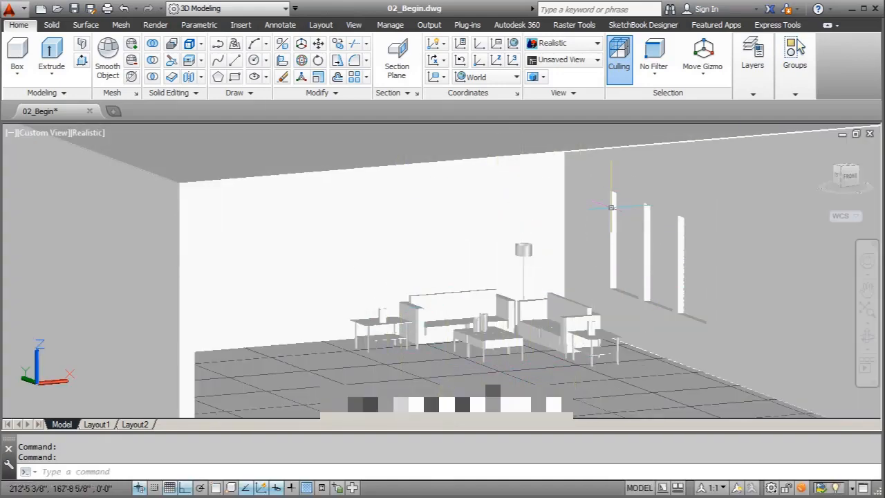
pyautogui.scroll(-3, 499, 283)
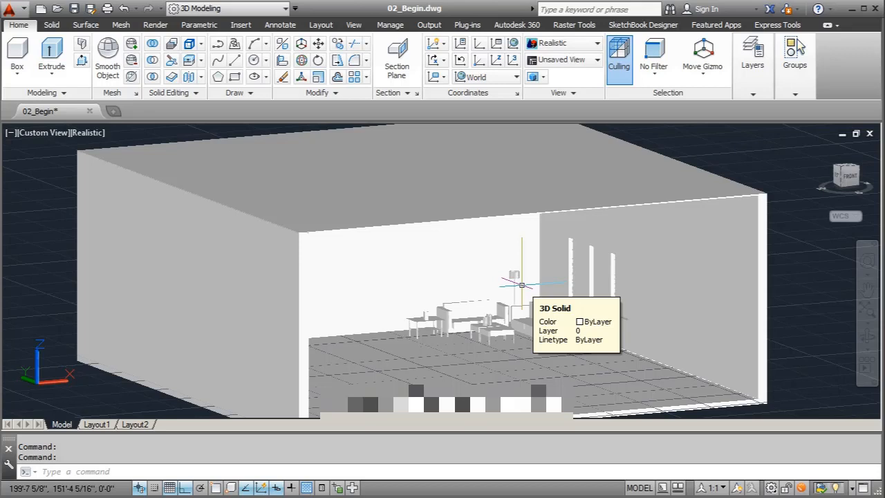
pyautogui.scroll(-5, 521, 284)
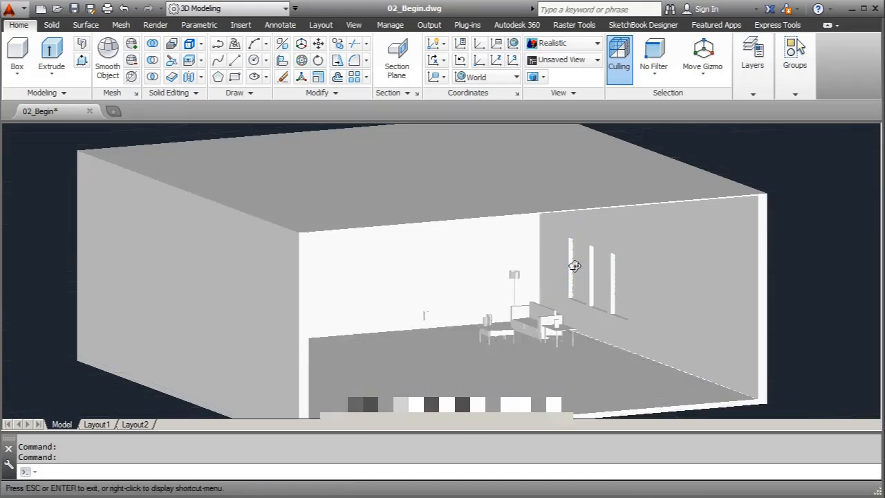
pyautogui.scroll(-2, 574, 304)
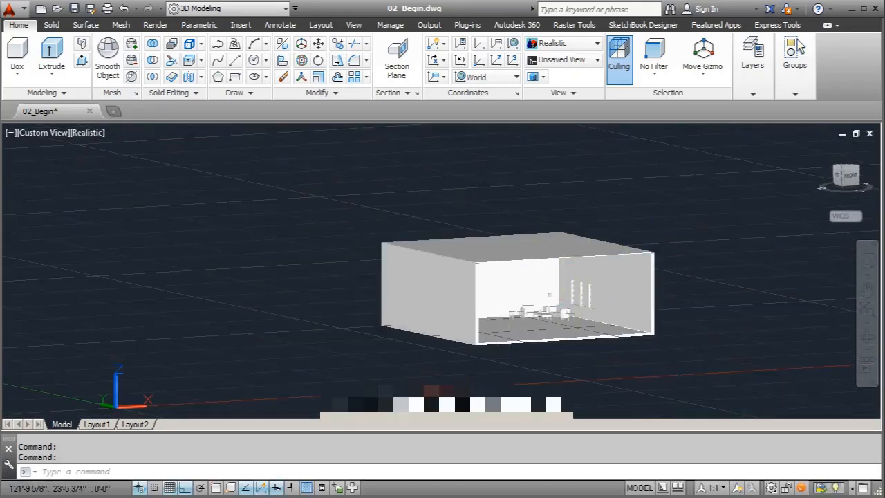
pyautogui.keyDown('shift'); pyautogui.moveTo(533, 221); pyautogui.dragTo(595, 325, button='middle'); pyautogui.keyUp('shift')
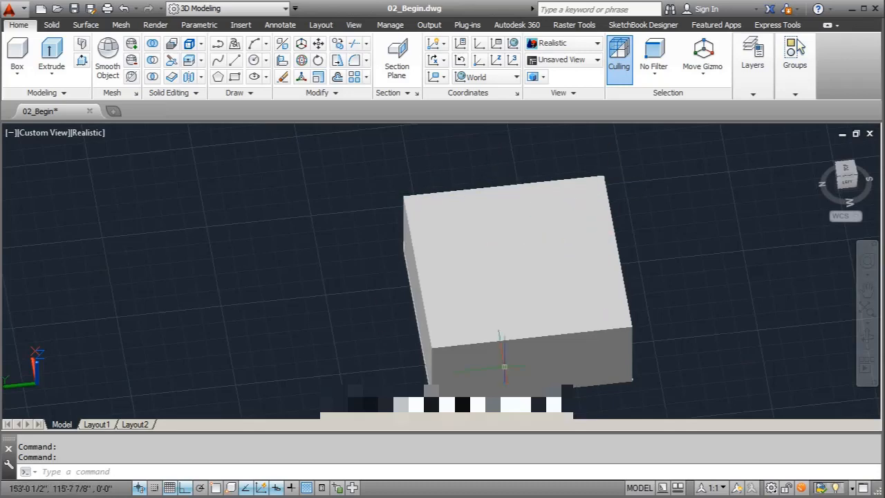
pyautogui.keyDown('shift'); pyautogui.moveTo(484, 292); pyautogui.dragTo(608, 253, button='middle'); pyautogui.keyUp('shift')
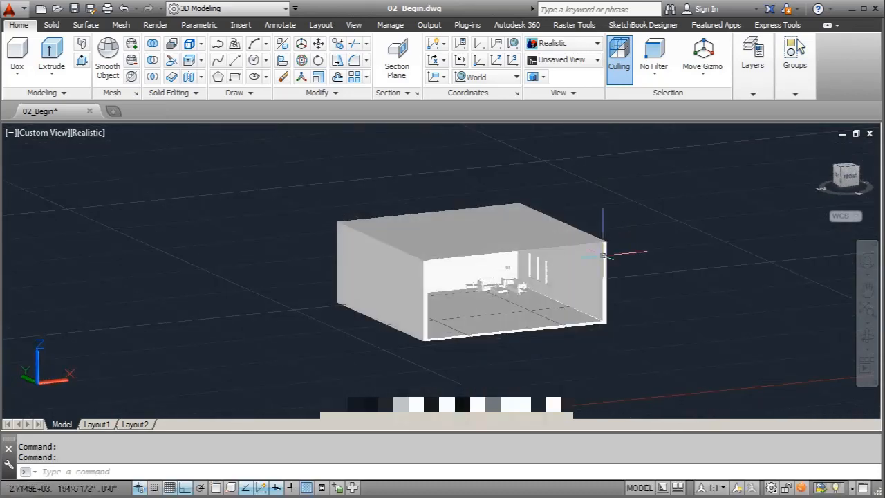
# Step: Bring the sofas and tables inside the room into close view and switch the projection to Perspective
pyautogui.scroll(5, 556, 335)
pyautogui.scroll(3, 556, 335)
pyautogui.keyDown('shift'); pyautogui.moveTo(557, 335); pyautogui.dragTo(528, 299, button='middle'); pyautogui.keyUp('shift')
pyautogui.scroll(3, 528, 300)
pyautogui.scroll(-2, 797, 305)
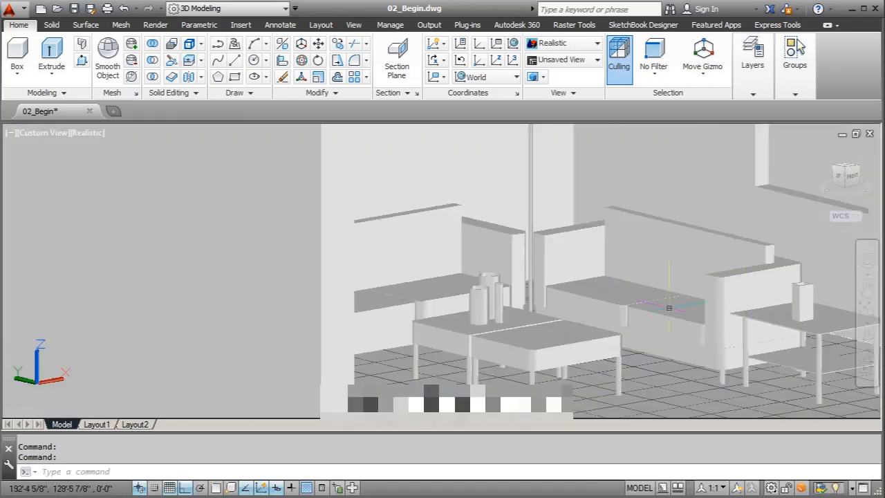
pyautogui.keyDown('shift'); pyautogui.moveTo(667, 306); pyautogui.dragTo(634, 314, button='middle'); pyautogui.keyUp('shift')
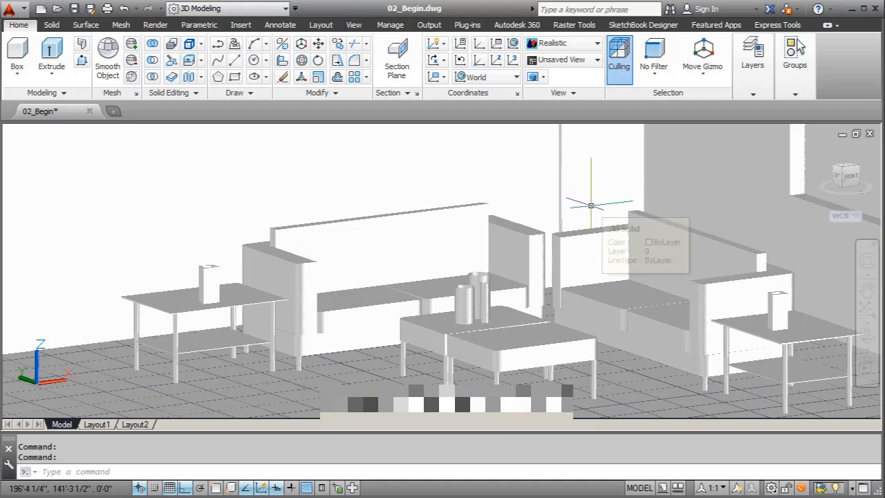
pyautogui.moveTo(498, 256)
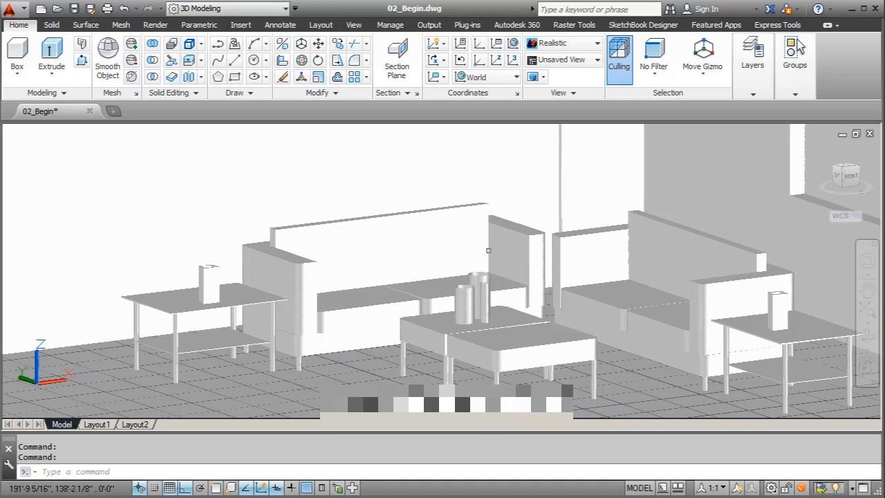
pyautogui.rightClick(843, 183)
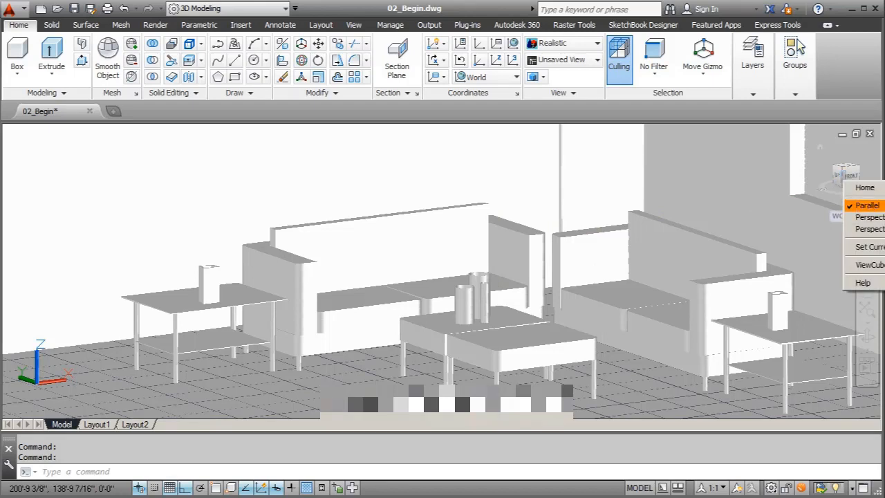
pyautogui.click(850, 218)
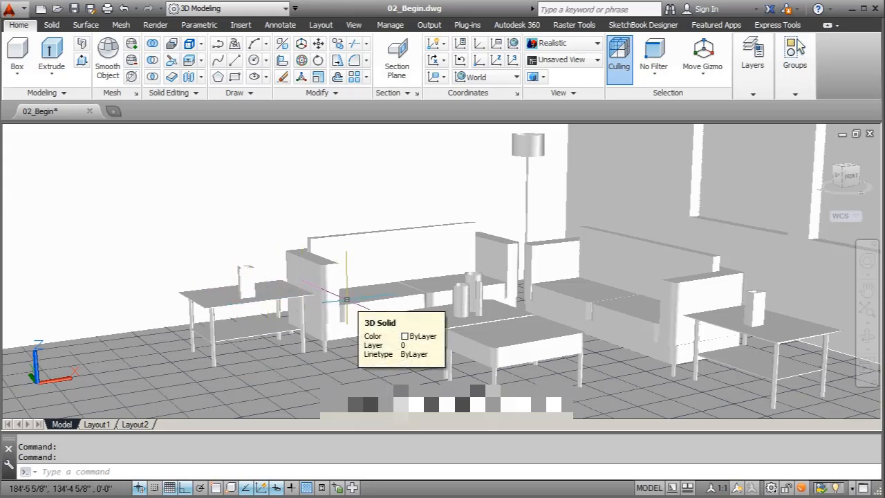
# Step: Examine the whole seating group with the floor lamp and side tables in perspective from slightly above
pyautogui.scroll(-2, 442, 304)
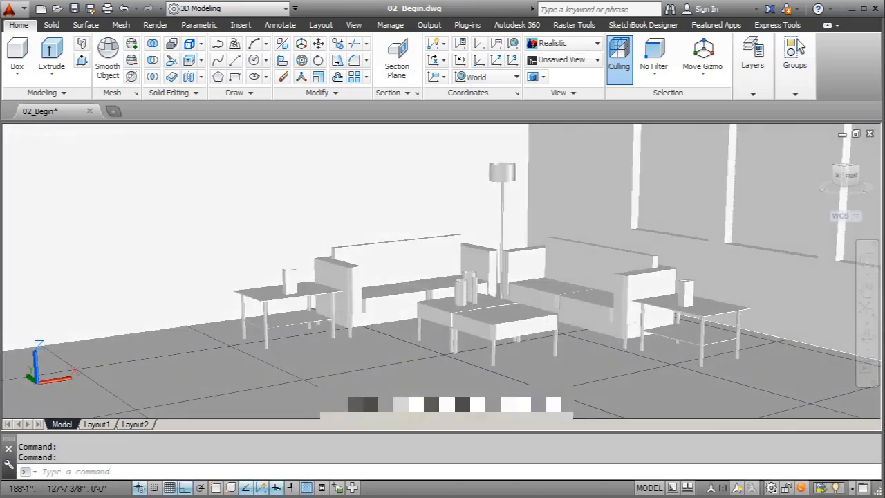
pyautogui.scroll(2, 512, 304)
pyautogui.scroll(-1, 358, 327)
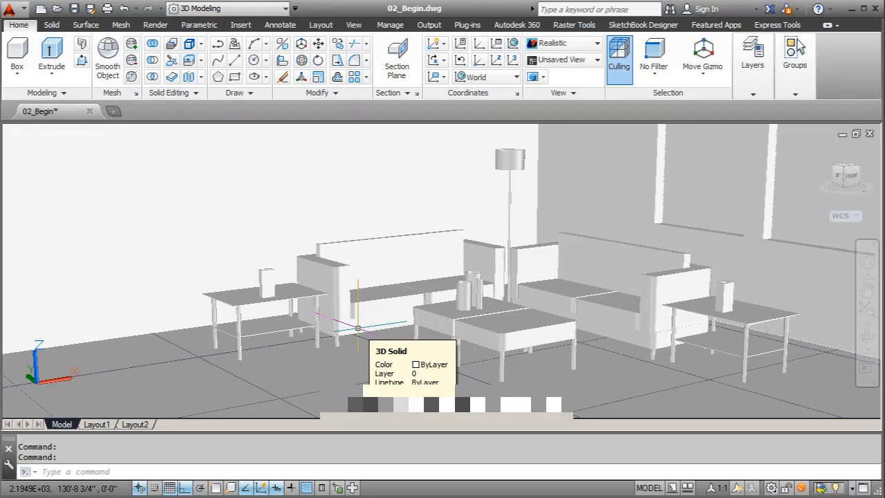
pyautogui.moveTo(423, 305); pyautogui.dragTo(412, 323, button='middle')
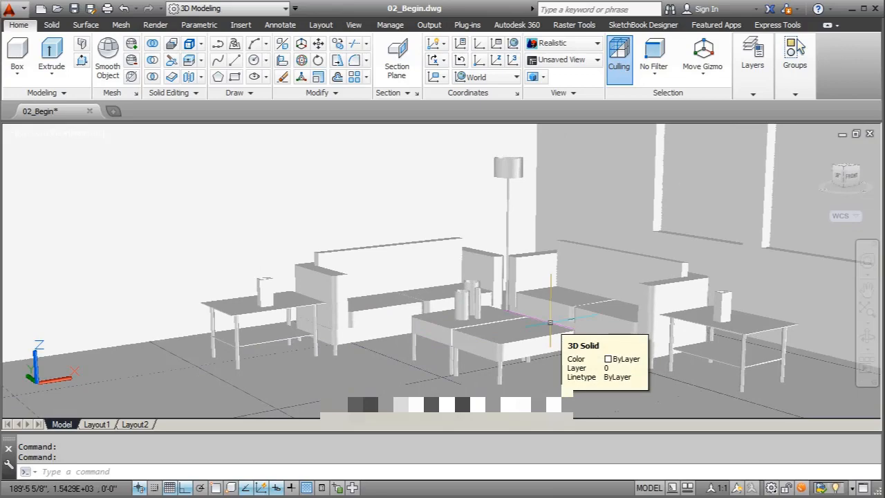
pyautogui.moveTo(550, 322)
pyautogui.keyDown('shift'); pyautogui.mouseDown(button='middle')
pyautogui.moveTo(584, 320)
pyautogui.moveTo(489, 328)
pyautogui.moveTo(560, 329)
pyautogui.mouseUp(button='middle'); pyautogui.keyUp('shift')
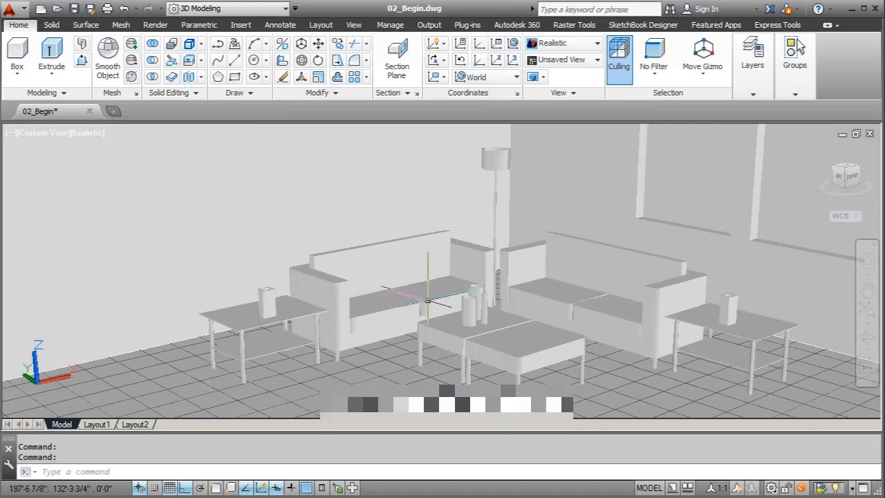
pyautogui.scroll(1, 428, 302)
pyautogui.scroll(1, 476, 286)
pyautogui.scroll(1, 391, 320)
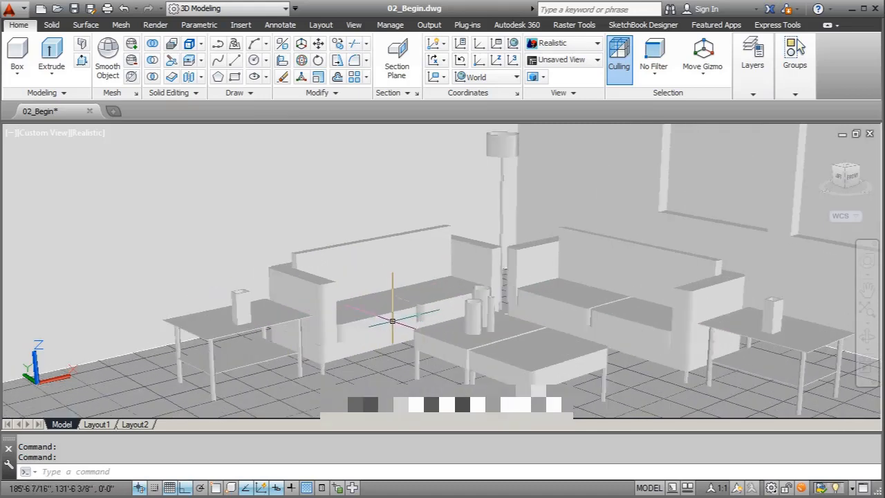
# Step: Frame the view toward the room corner between the two sofas, close to the coffee table
pyautogui.moveTo(504, 258)
pyautogui.keyDown('shift'); pyautogui.mouseDown(button='middle')
pyautogui.moveTo(504, 268)
pyautogui.moveTo(507, 259)
pyautogui.mouseUp(button='middle'); pyautogui.keyUp('shift')
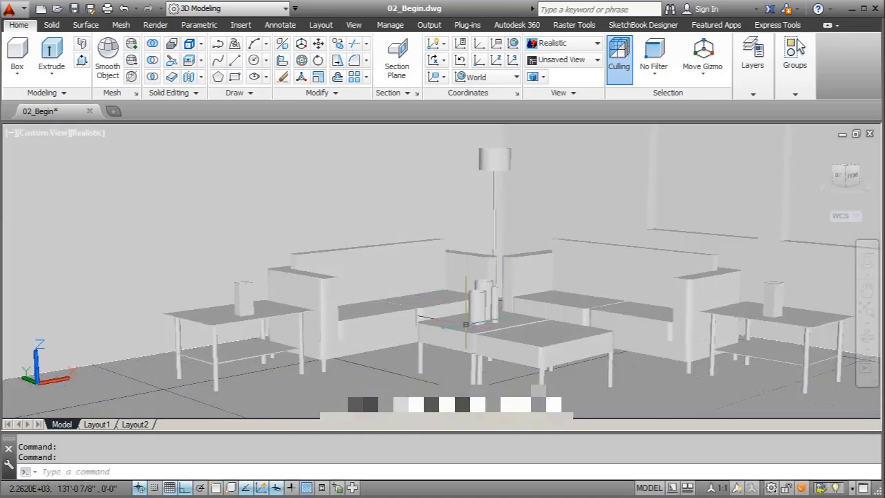
pyautogui.scroll(1, 857, 296)
pyautogui.scroll(-2, 67, 362)
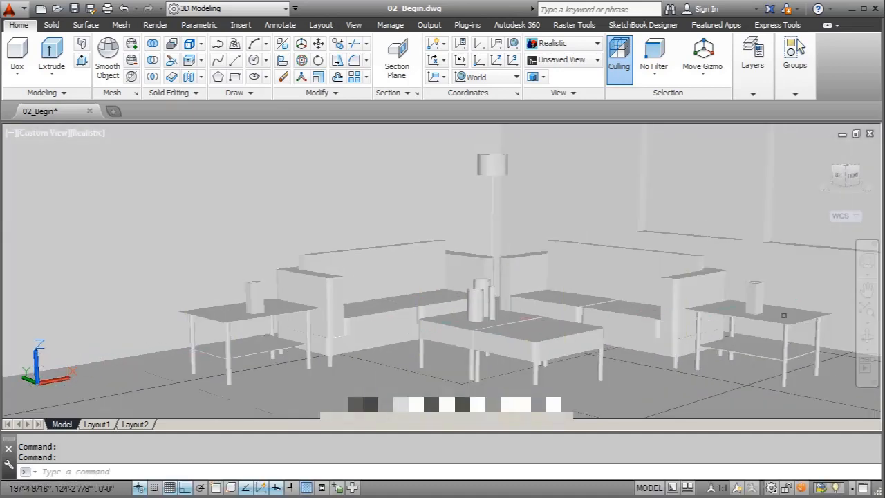
pyautogui.keyDown('shift'); pyautogui.moveTo(484, 297); pyautogui.dragTo(359, 298, button='middle'); pyautogui.keyUp('shift')
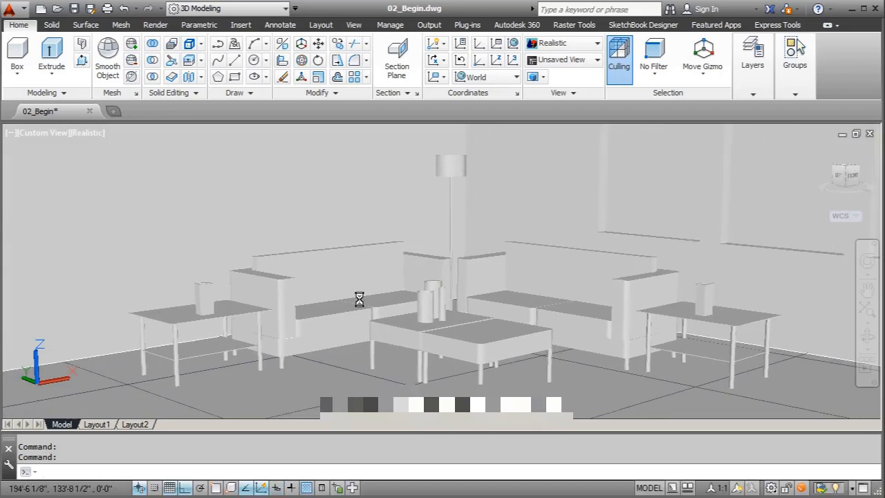
pyautogui.scroll(1, 466, 259)
pyautogui.scroll(1, 484, 287)
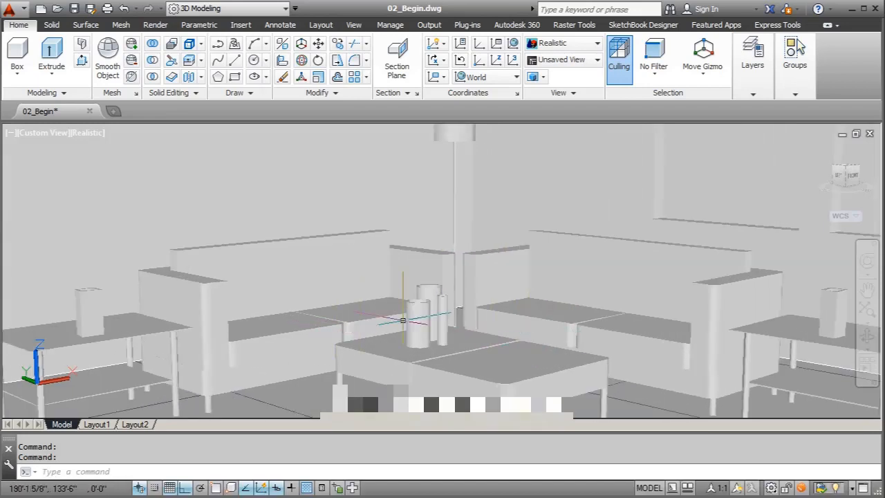
pyautogui.moveTo(403, 320); pyautogui.dragTo(385, 317, button='middle')
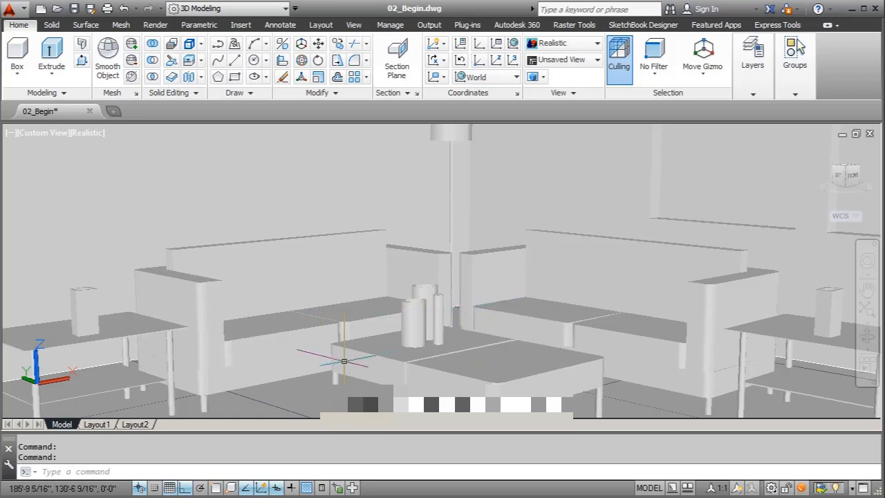
pyautogui.moveTo(422, 328); pyautogui.dragTo(385, 323, button='middle')
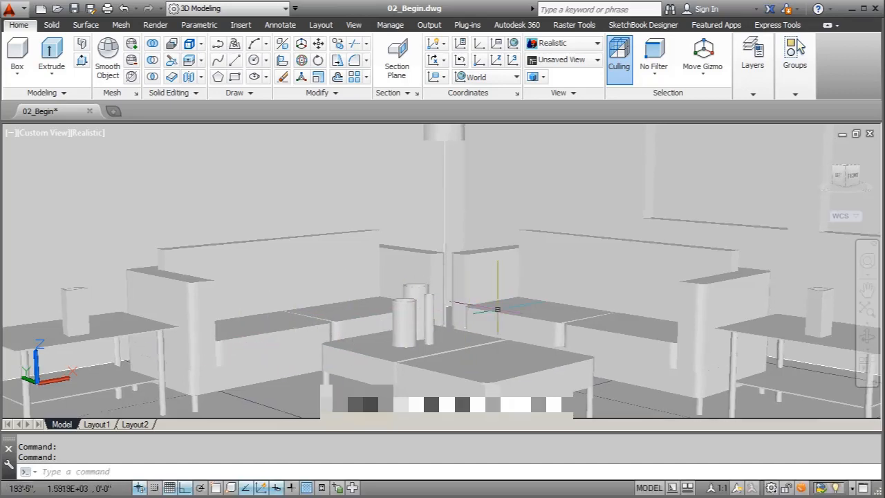
pyautogui.scroll(1, 498, 310)
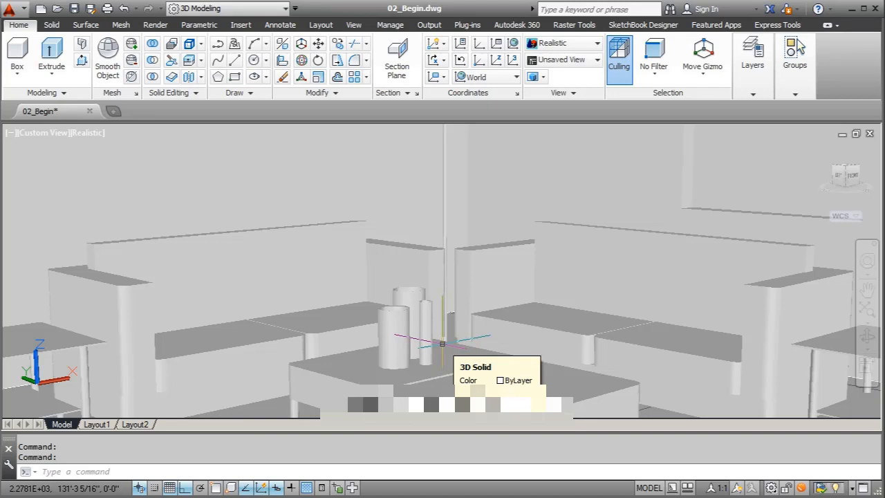
# Step: Show the rendering tools and choose the 3D Modeling workspace
pyautogui.click(156, 28)
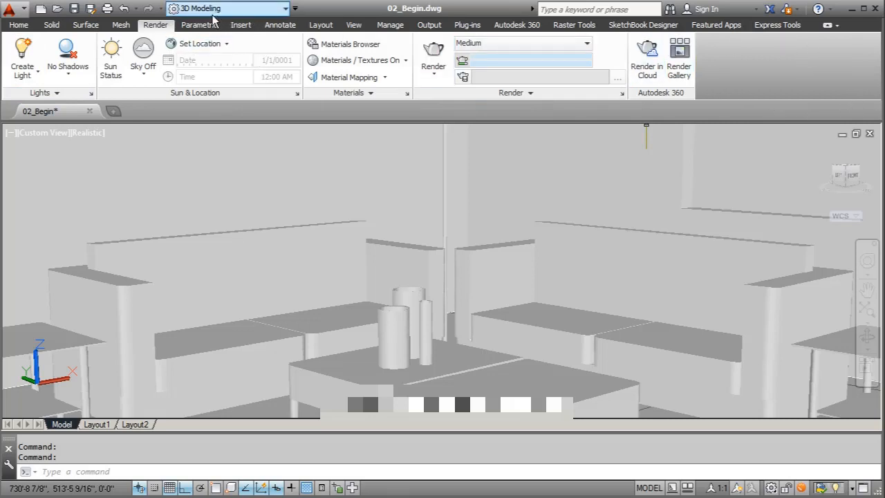
pyautogui.click(285, 10)
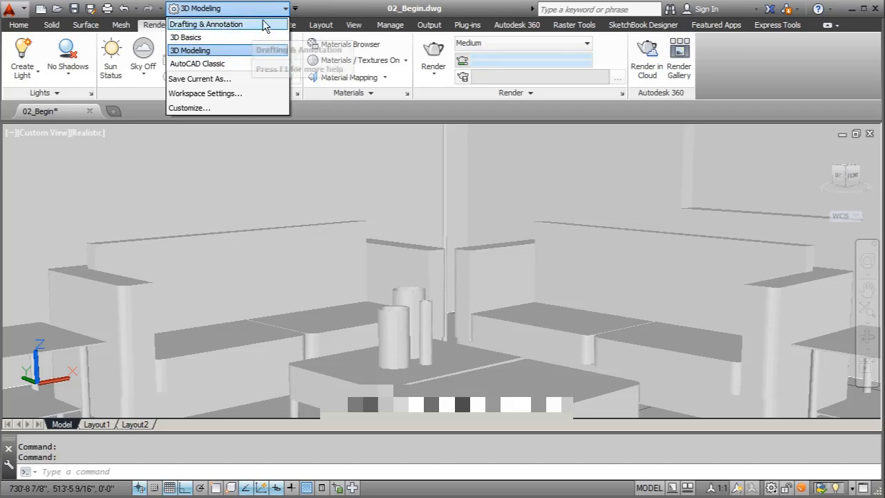
pyautogui.click(193, 53)
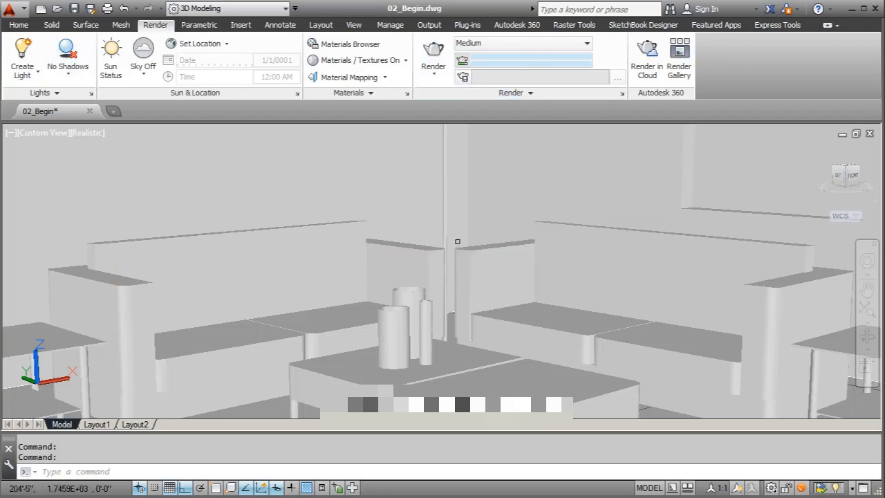
# Step: Render the current view with the Medium preset and check the options available for the output entry
pyautogui.click(432, 53)
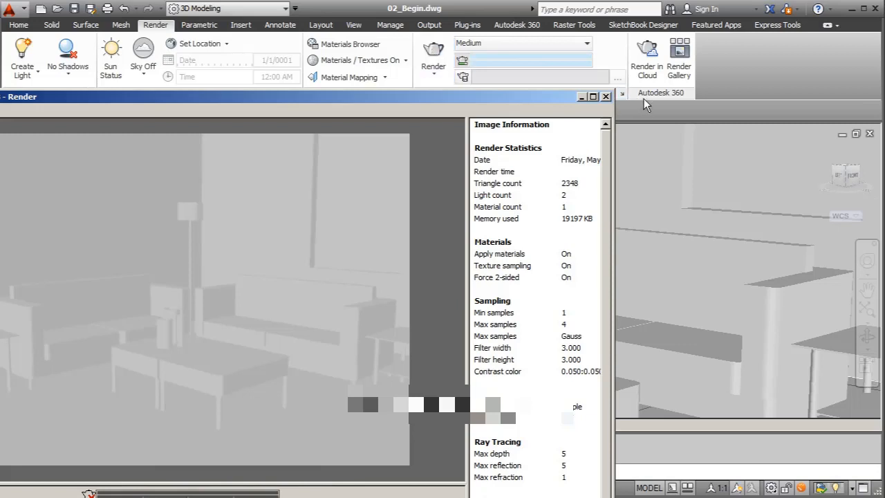
pyautogui.moveTo(472, 98); pyautogui.dragTo(557, 8)
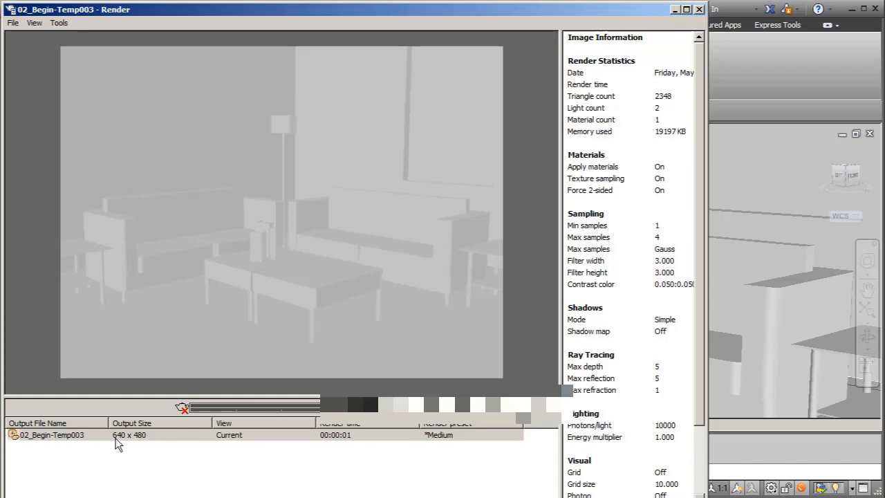
pyautogui.rightClick(68, 436)
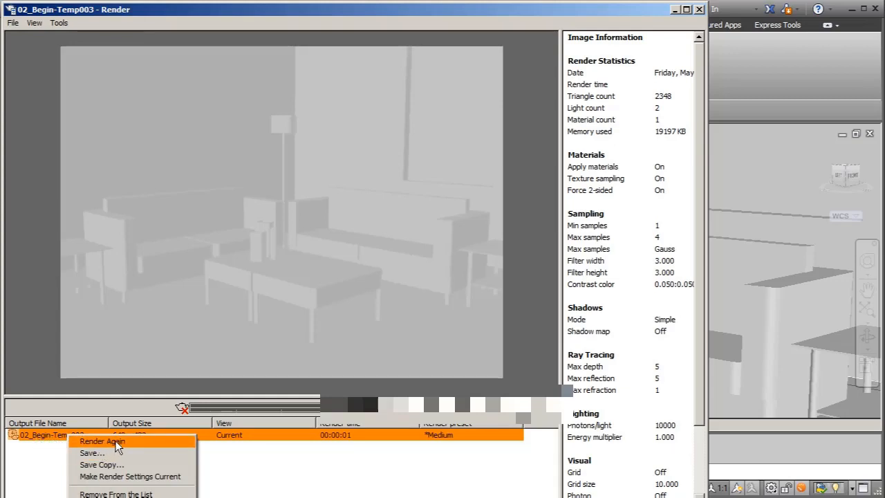
pyautogui.click(445, 191)
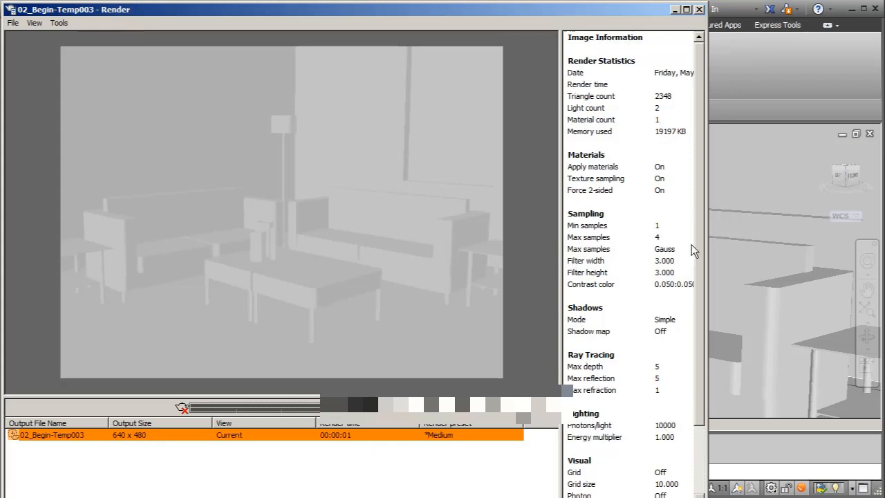
# Step: Review the render statistics and the output entry's available options for the first render, and minimize the render window
pyautogui.moveTo(699, 187); pyautogui.dragTo(702, 277)
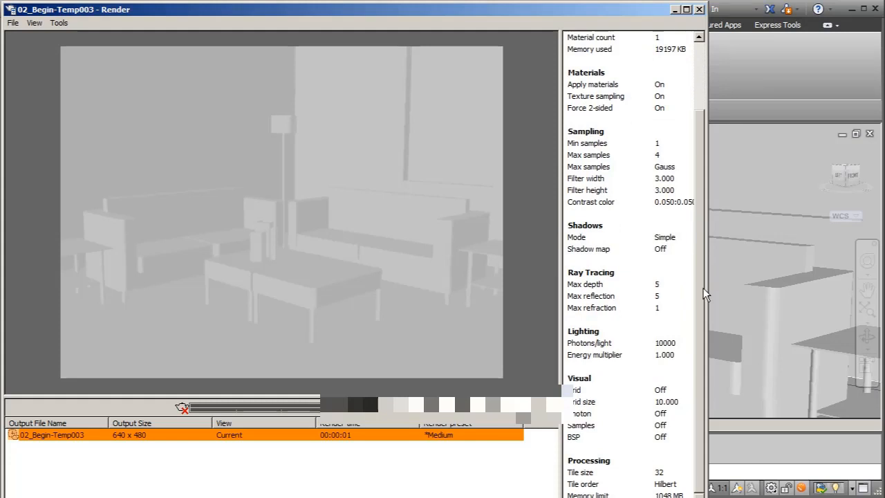
pyautogui.moveTo(703, 288); pyautogui.dragTo(691, 138)
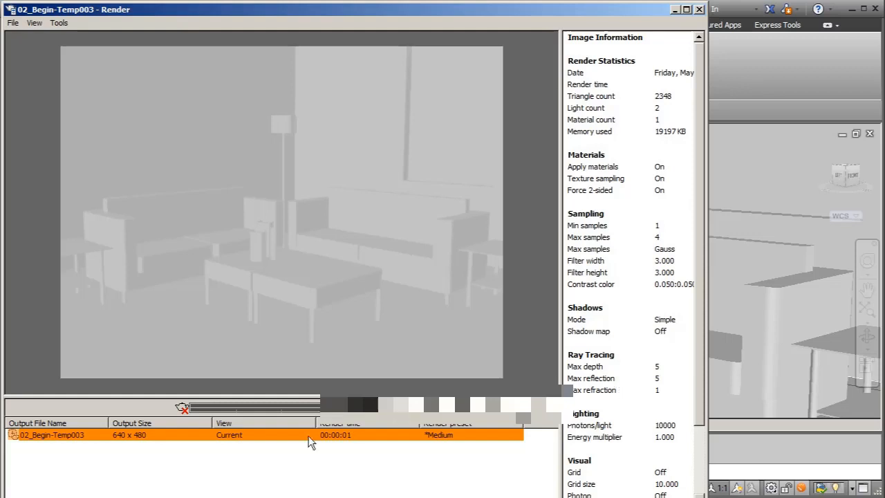
pyautogui.rightClick(248, 433)
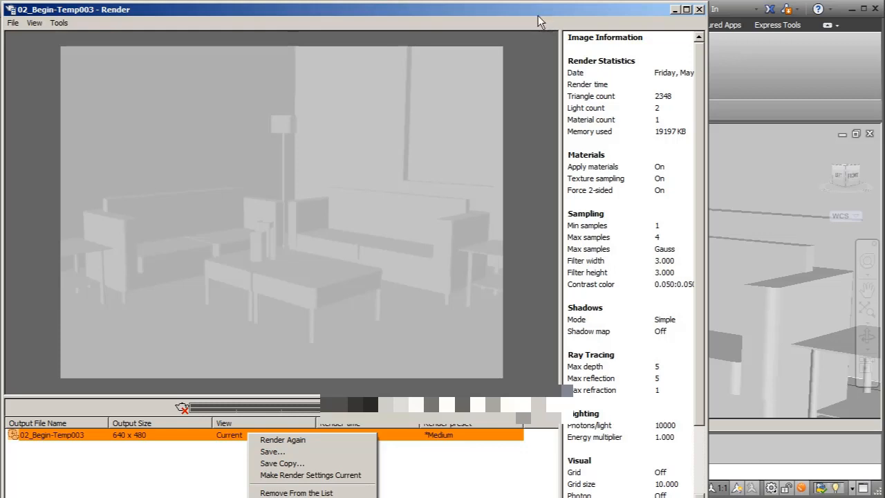
pyautogui.click(674, 10)
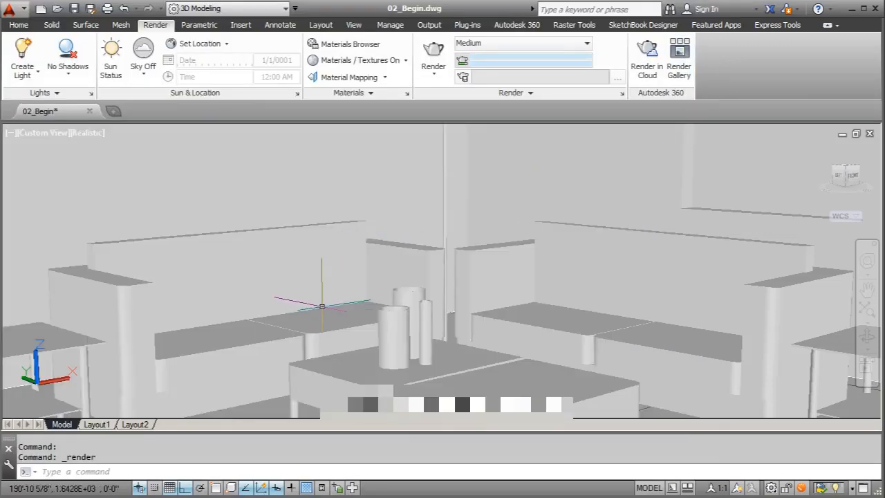
# Step: Render the seating group from a slightly rotated angle that shows more of the window wall, and close the result
pyautogui.moveTo(378, 305); pyautogui.dragTo(382, 307, button='middle')
pyautogui.keyDown('shift'); pyautogui.moveTo(242, 319); pyautogui.dragTo(254, 321, button='middle'); pyautogui.keyUp('shift')
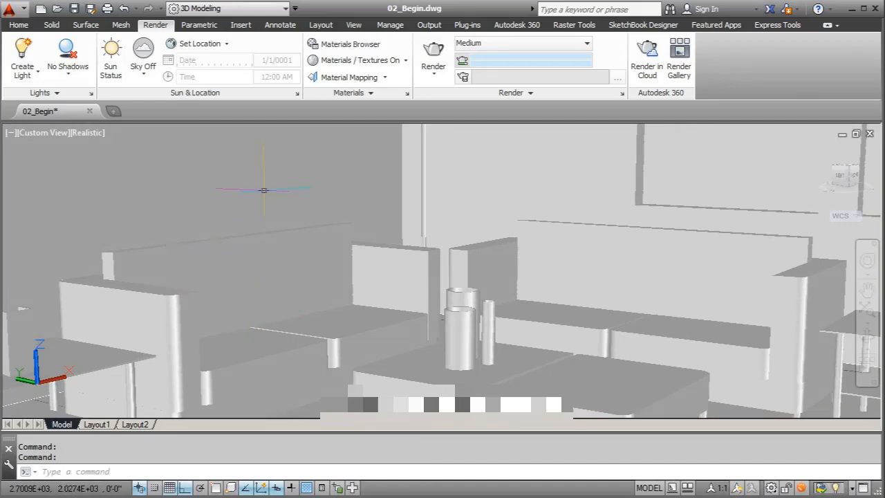
pyautogui.write('RENDer')
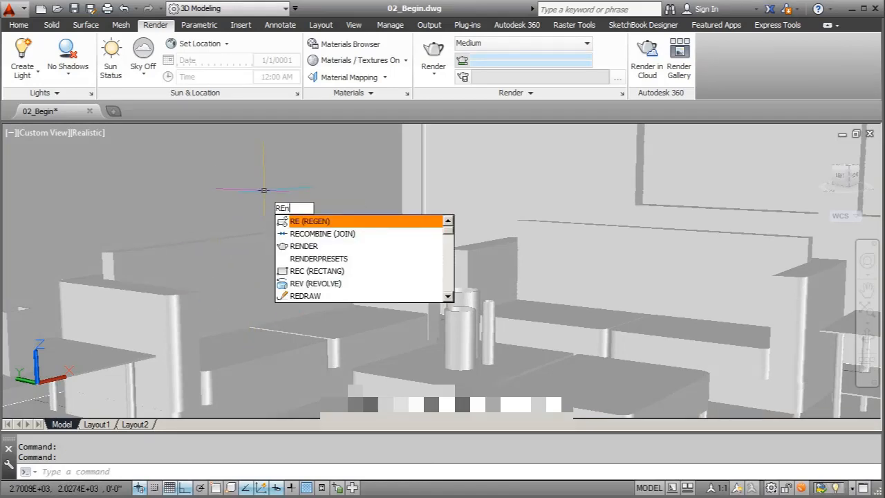
pyautogui.press('Return')
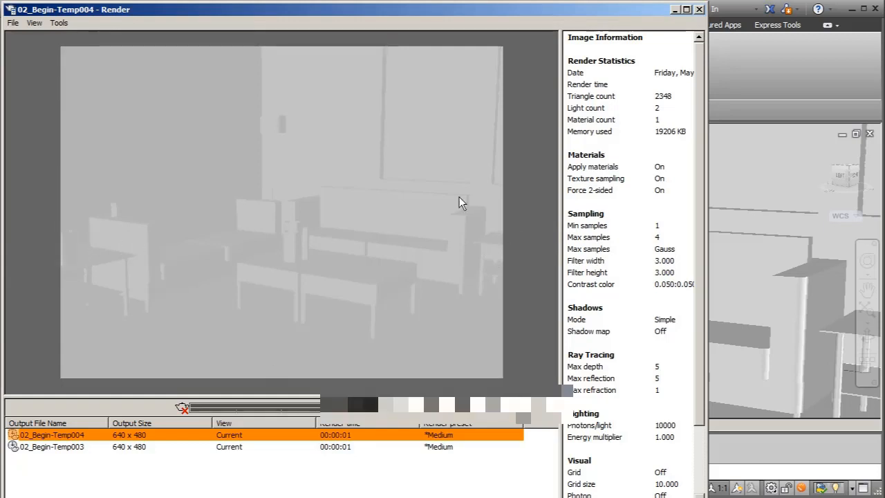
pyautogui.click(699, 9)
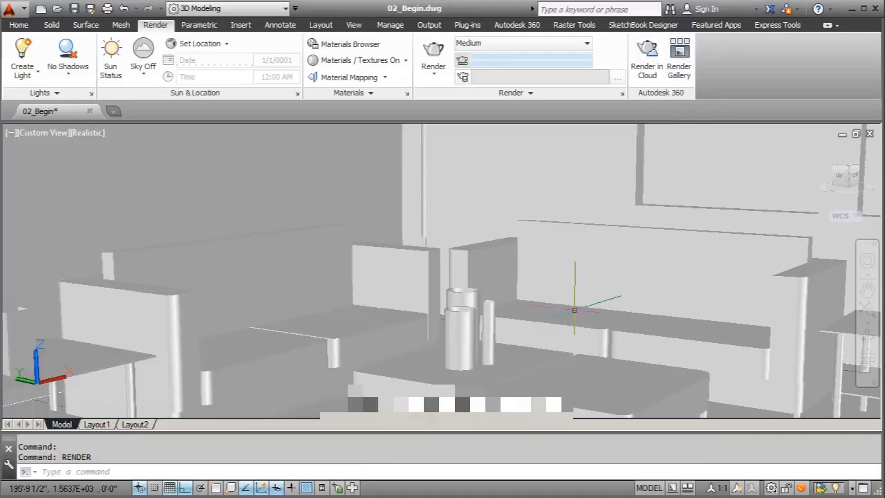
# Step: Render a wider framing of the seating group that includes both side tables, and close the render window
pyautogui.scroll(-2, 312, 325)
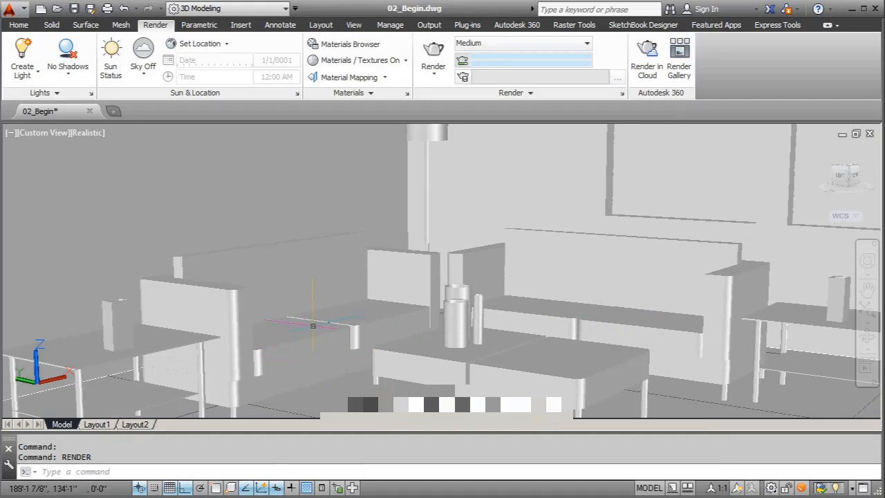
pyautogui.write('Rend')
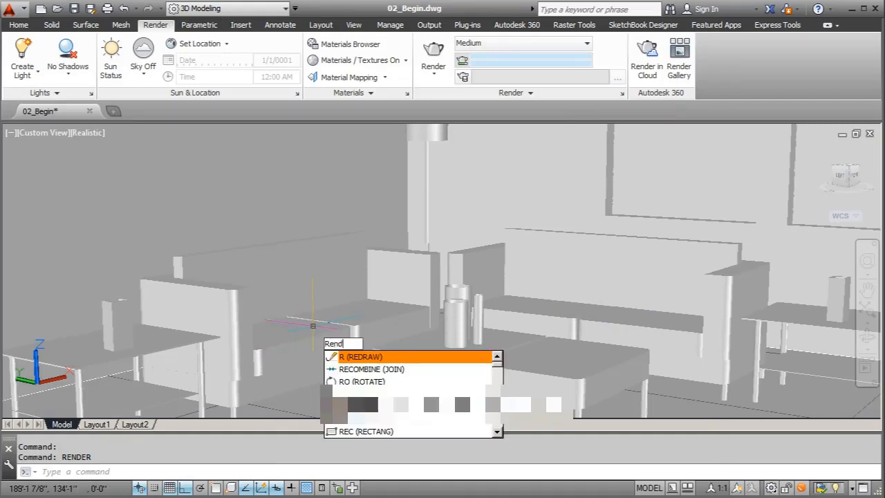
pyautogui.press('Return')
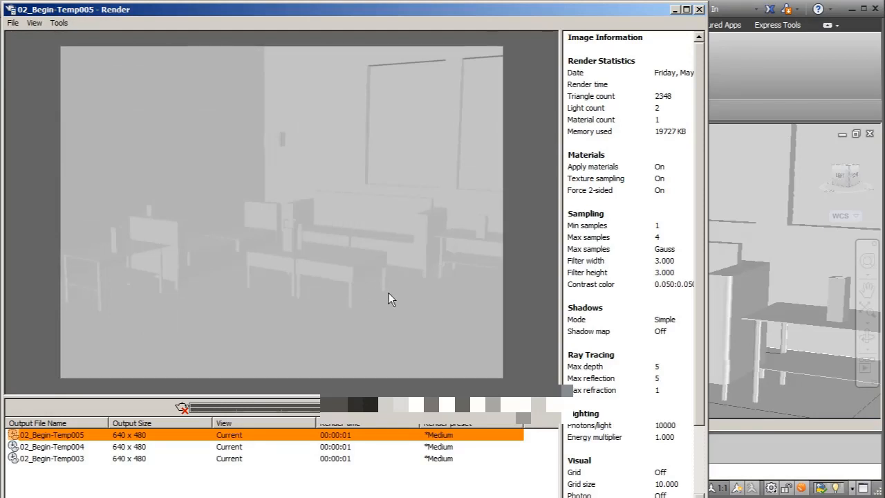
pyautogui.click(699, 9)
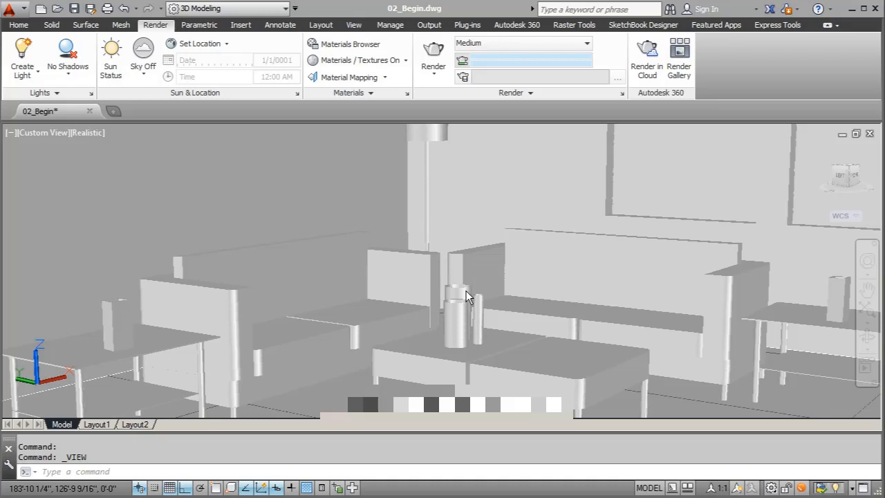
# Step: Save the current display as a new named model view called "interior perspective" in the View Manager and apply it
pyautogui.click(18, 26)
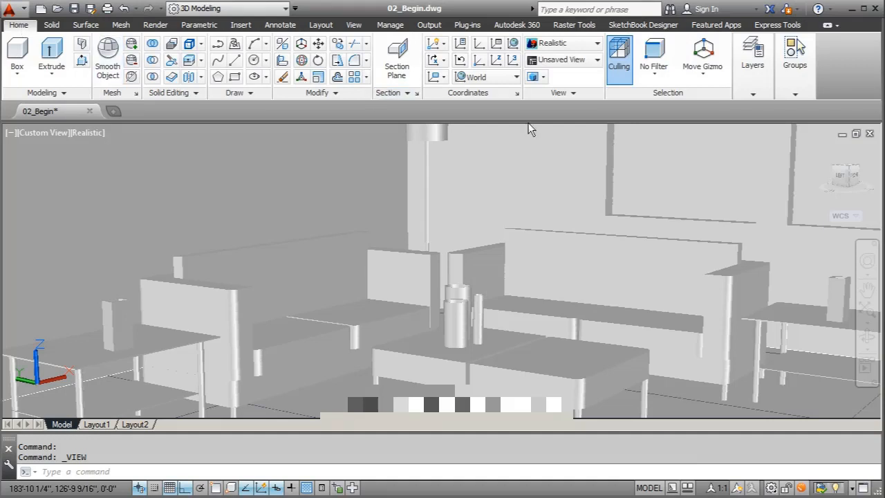
pyautogui.click(597, 61)
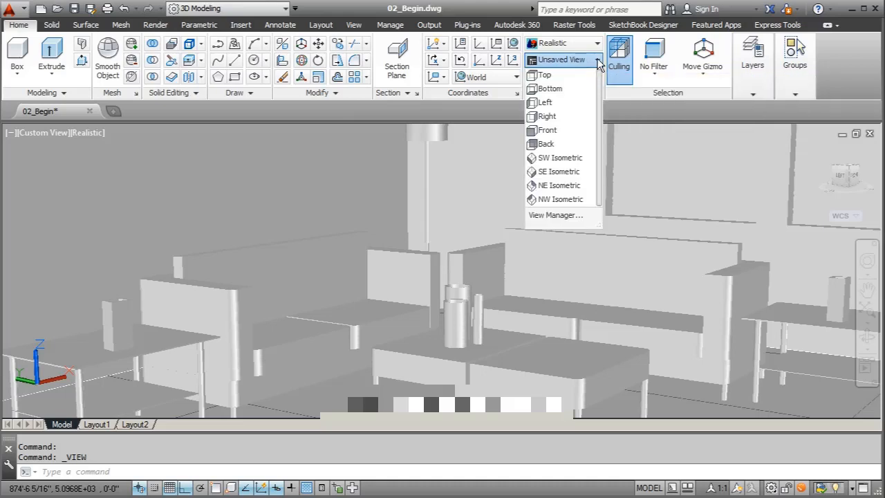
pyautogui.click(549, 216)
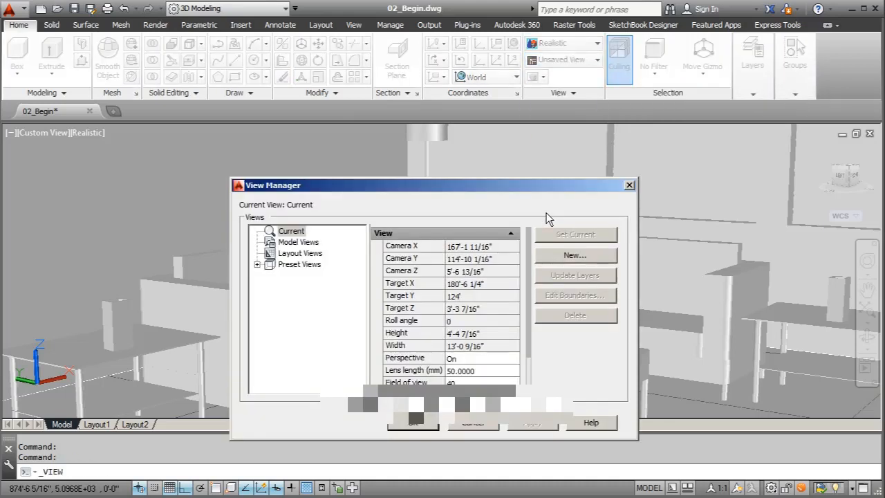
pyautogui.click(560, 257)
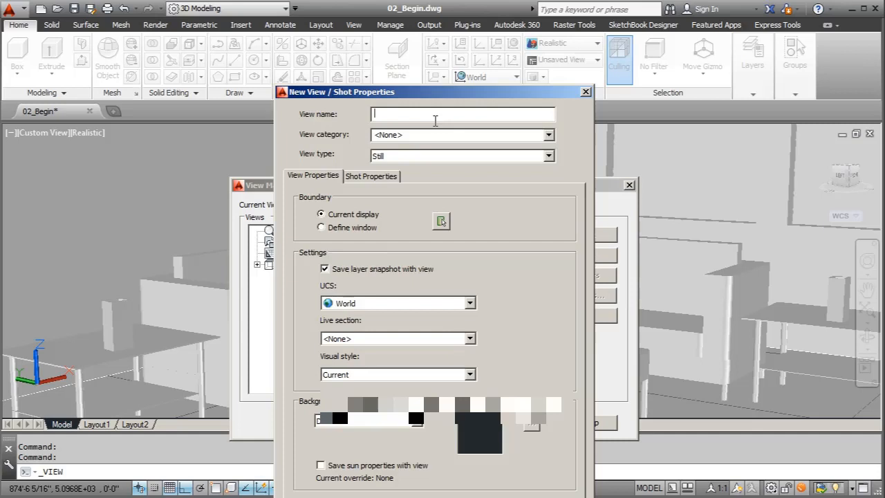
pyautogui.write('interior perspective')
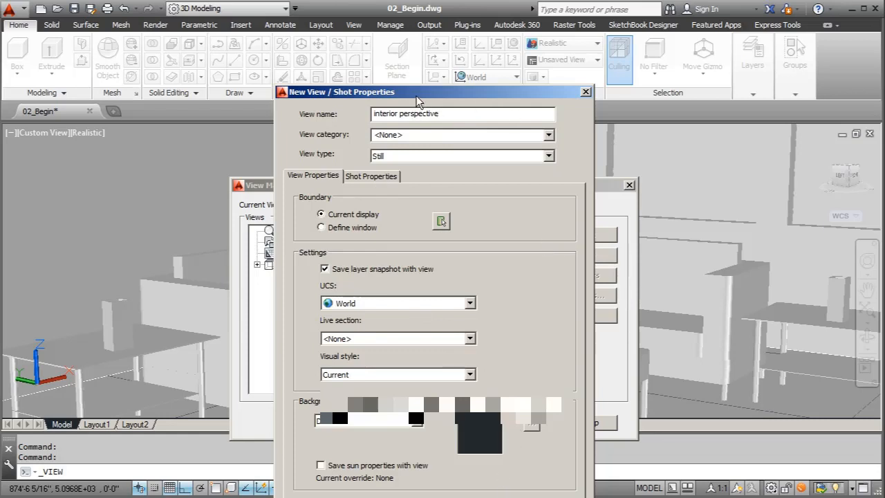
pyautogui.moveTo(419, 97); pyautogui.dragTo(546, 42)
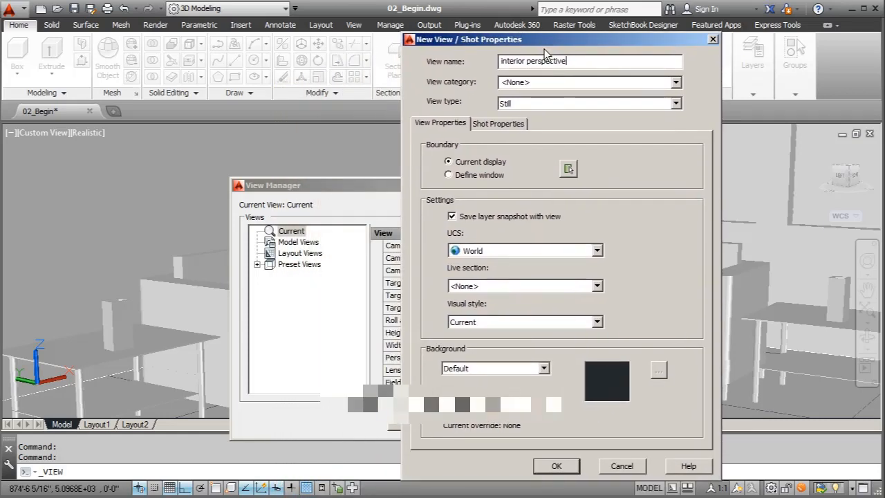
pyautogui.click(557, 466)
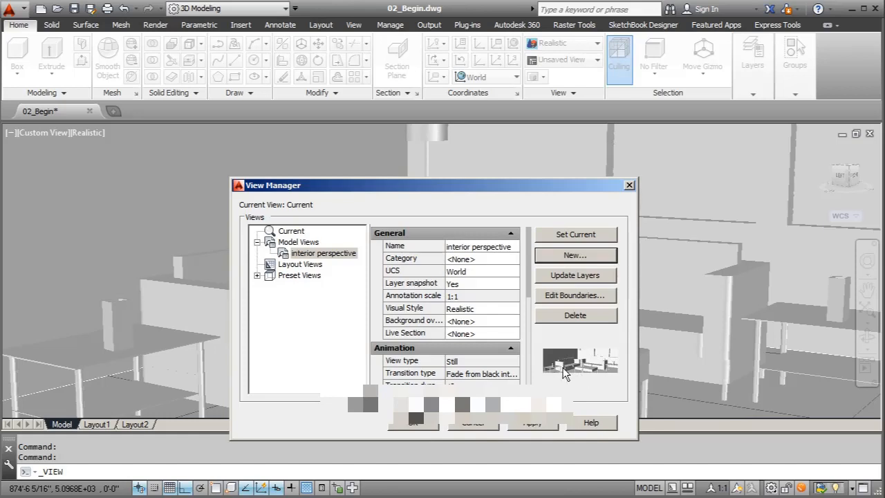
pyautogui.click(548, 426)
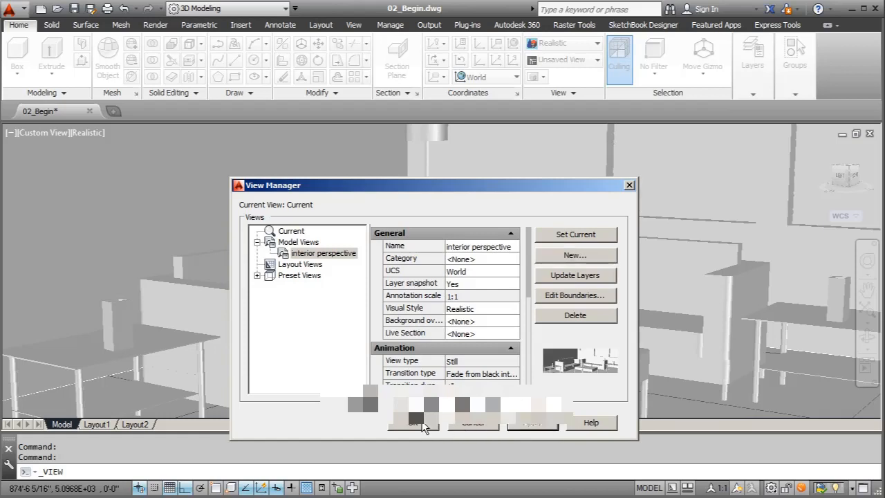
pyautogui.click(413, 422)
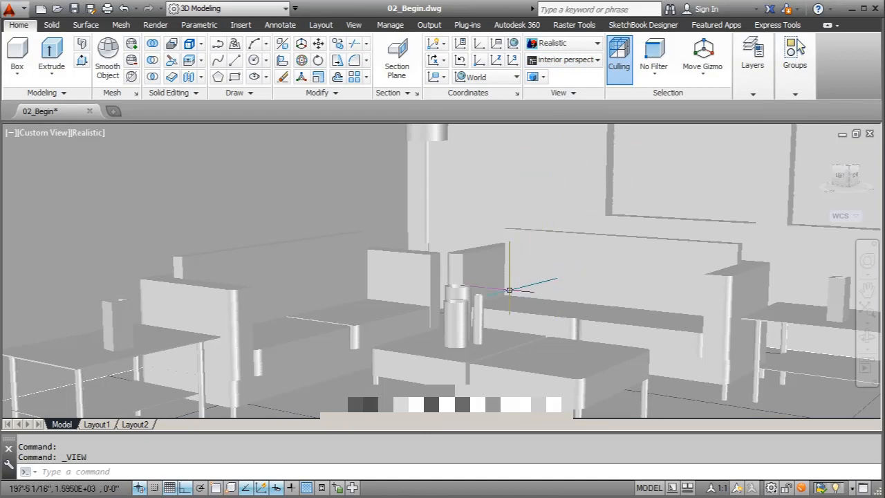
# Step: Orbit around the furniture to a different angle and restore the saved "interior perspective" view
pyautogui.keyDown('shift'); pyautogui.moveTo(461, 262); pyautogui.dragTo(398, 262, button='middle'); pyautogui.keyUp('shift')
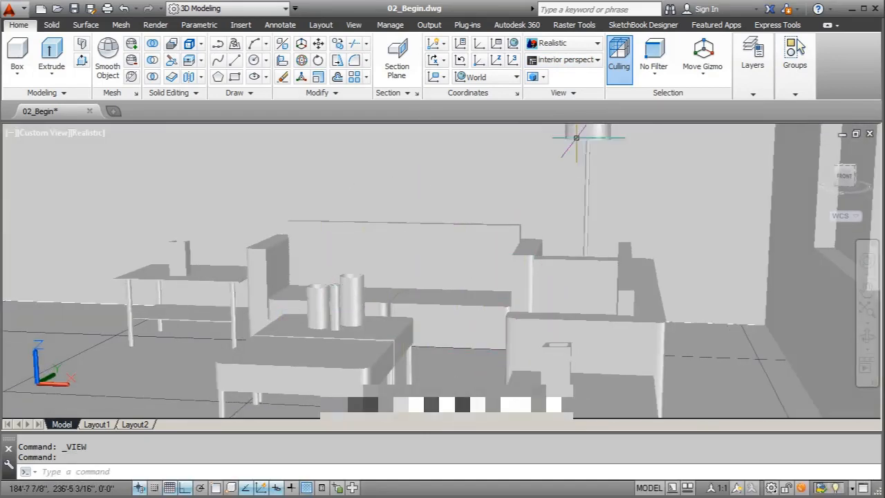
pyautogui.click(597, 60)
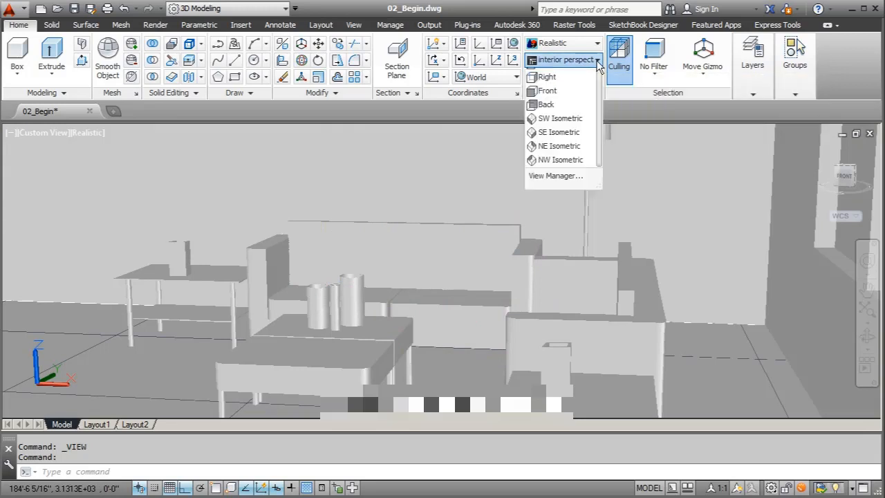
pyautogui.click(561, 67)
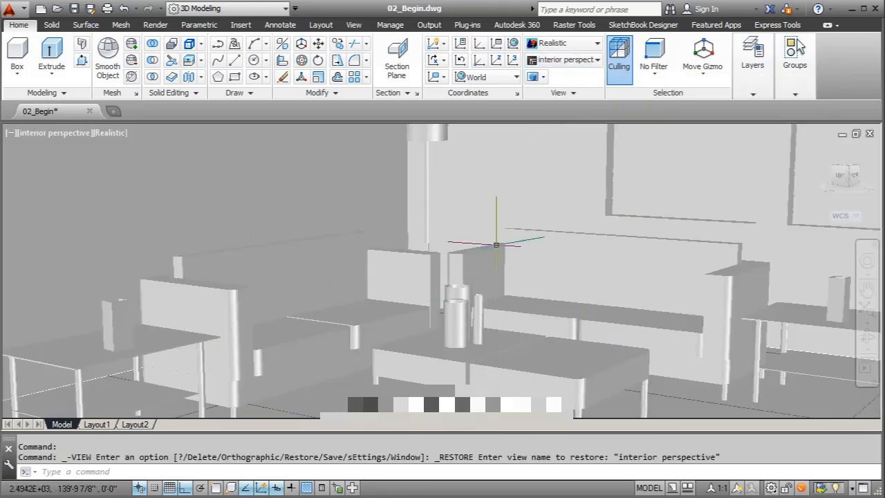
pyautogui.moveTo(329, 285)
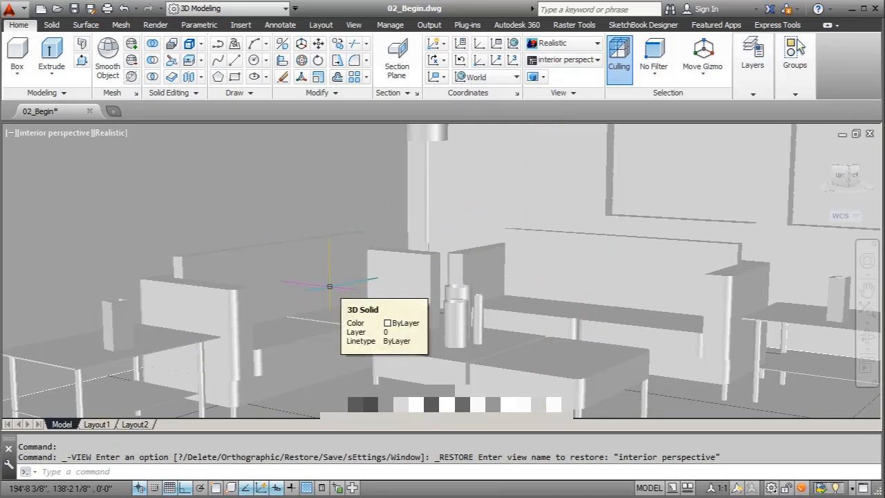